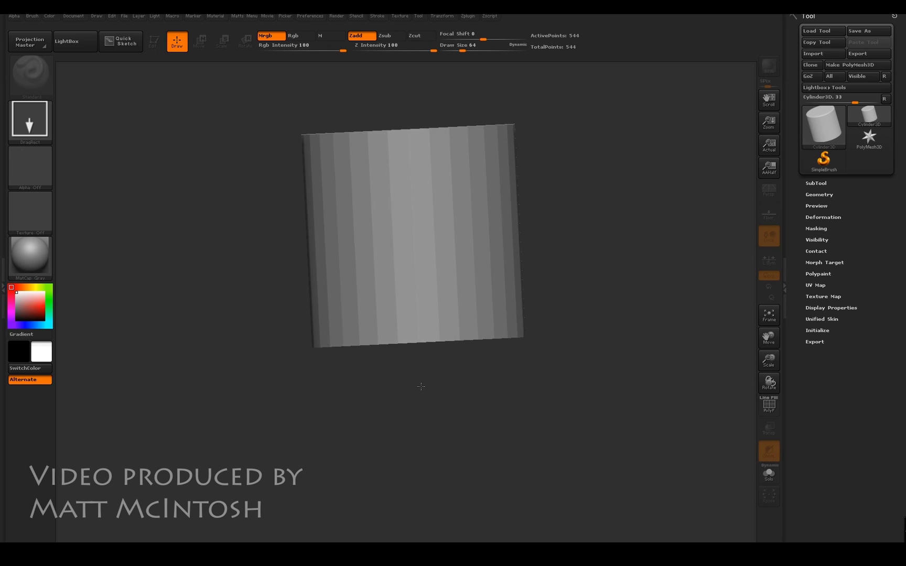
# - Make the cylinder editable, convert it to a PolyMesh3D, and append another cylinder as a second subtool
pyautogui.click(154, 42)
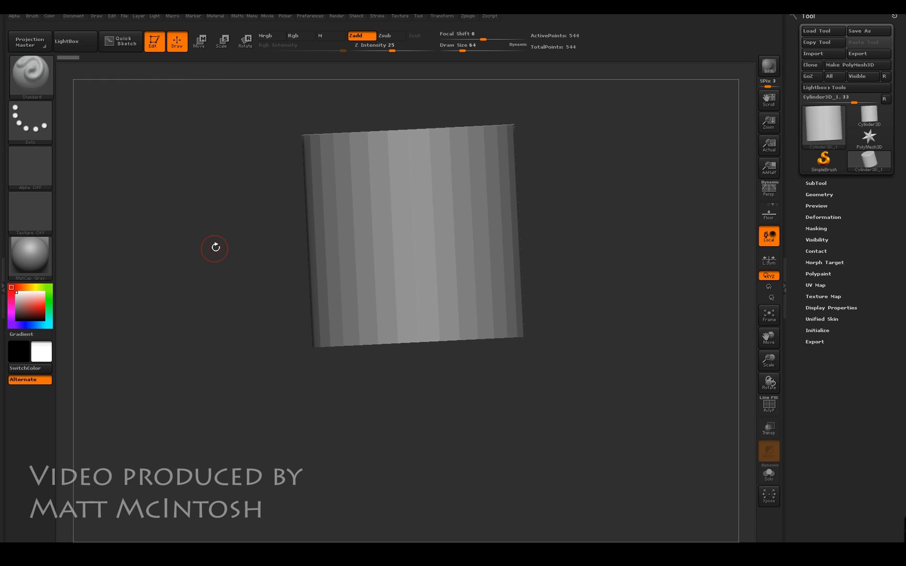
pyautogui.click(816, 183)
pyautogui.click(855, 66)
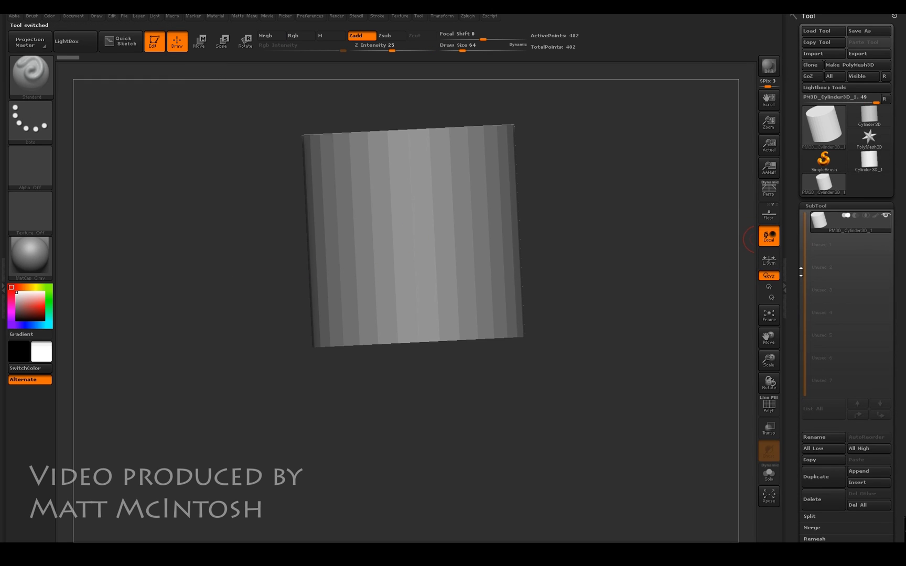
pyautogui.click(866, 472)
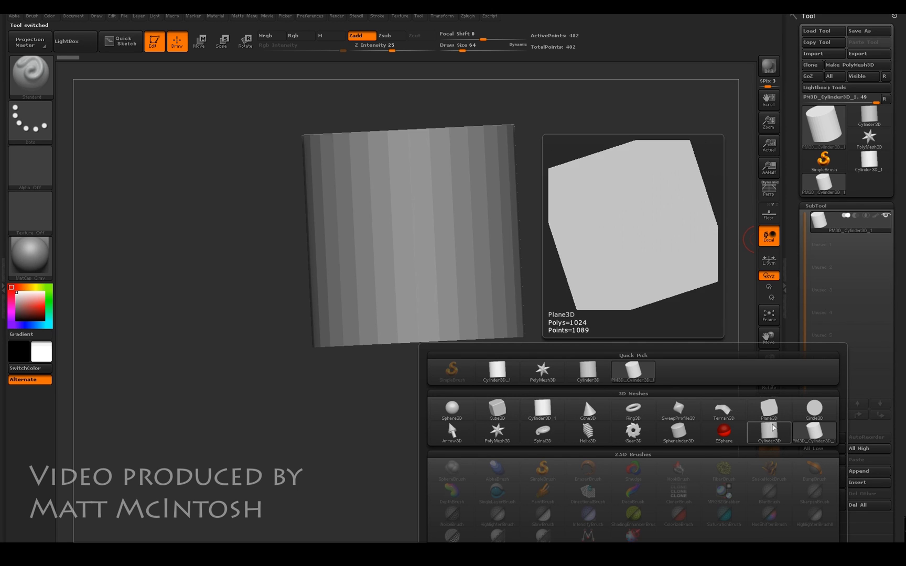
pyautogui.click(540, 416)
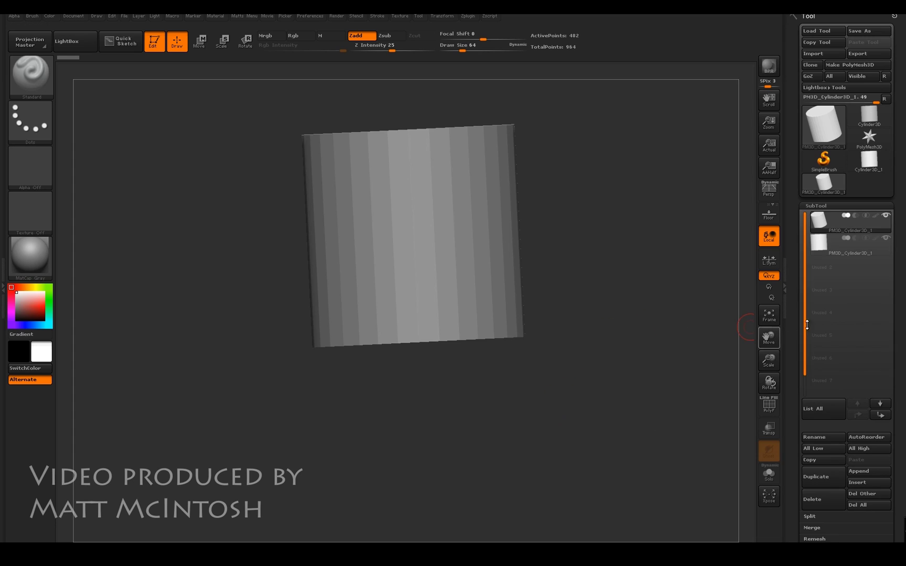
# - Select the appended cylinder and rotate it 90 degrees so it lies horizontally across the upright one
pyautogui.moveTo(765, 362); pyautogui.dragTo(761, 348)
pyautogui.moveTo(768, 336); pyautogui.dragTo(761, 405)
pyautogui.keyDown('shift'); pyautogui.moveTo(529, 317); pyautogui.dragTo(533, 318); pyautogui.keyUp('shift')
pyautogui.press('r')
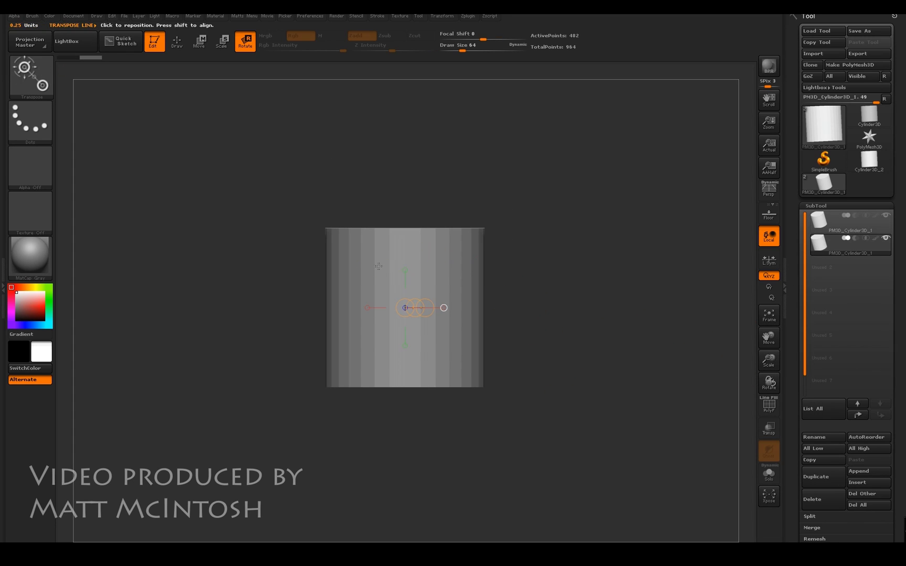
pyautogui.moveTo(433, 310); pyautogui.dragTo(405, 340)
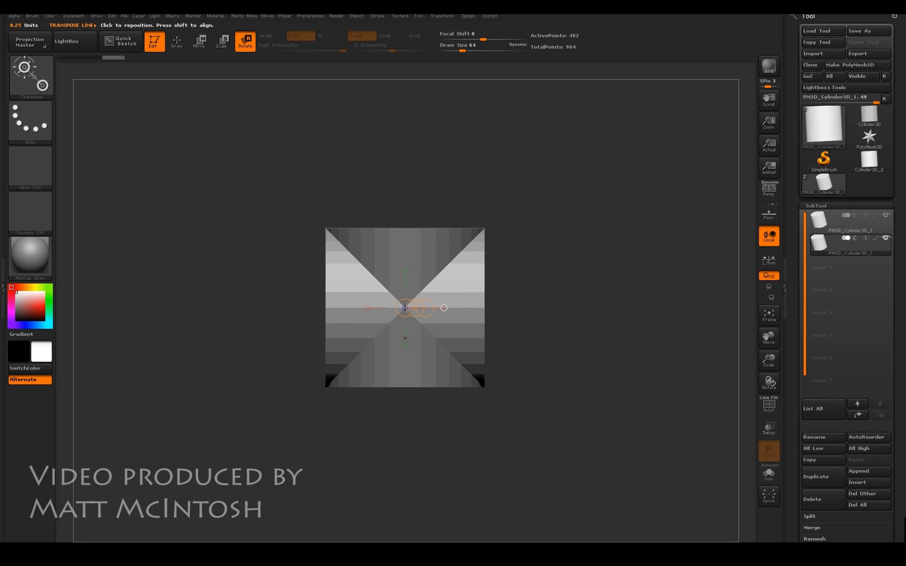
pyautogui.click(223, 48)
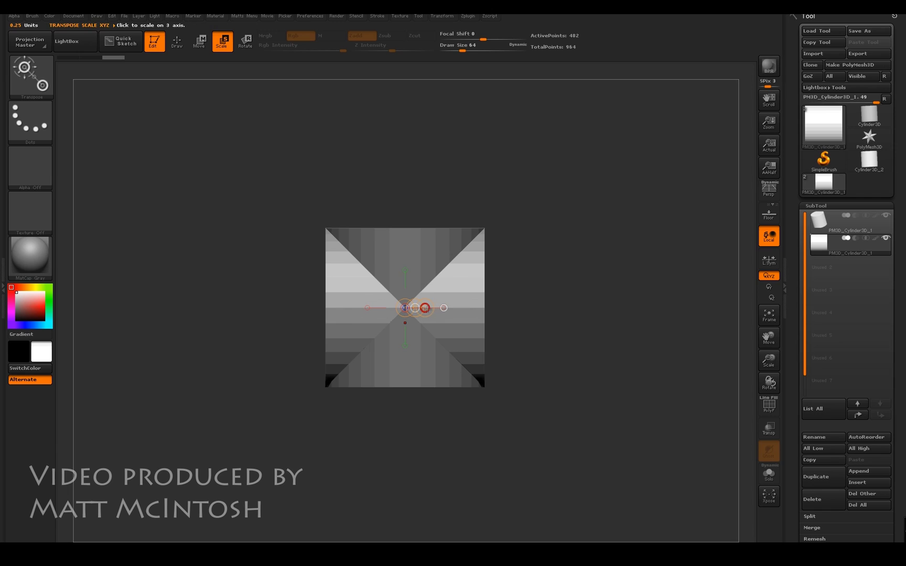
pyautogui.moveTo(424, 309)
pyautogui.mouseDown()
pyautogui.moveTo(361, 316)
pyautogui.moveTo(431, 286)
pyautogui.moveTo(424, 300)
pyautogui.mouseUp()
pyautogui.hotkey('ctrl', 'z')
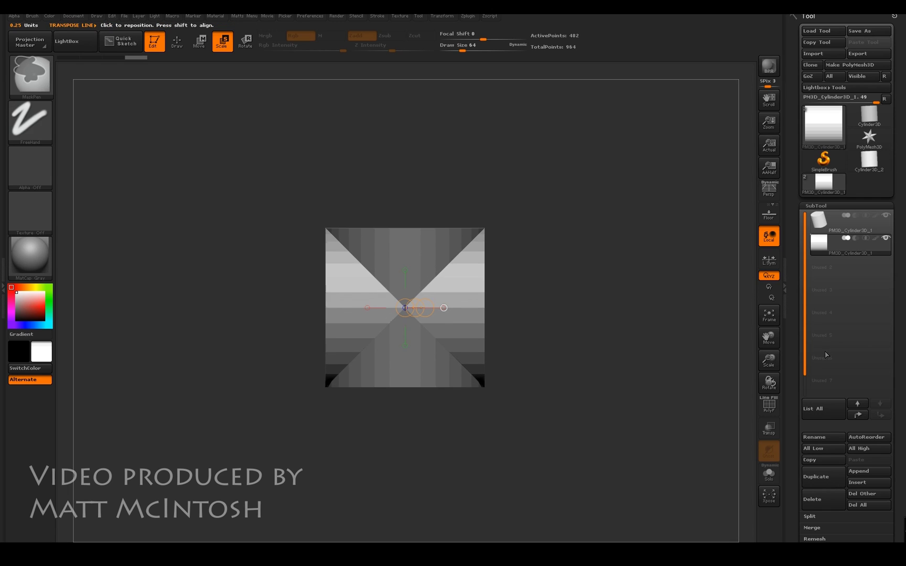
# - Shrink the horizontal cylinder with the Size deformation and move it to the right side of the upright cylinder
pyautogui.moveTo(793, 348); pyautogui.dragTo(782, 238)
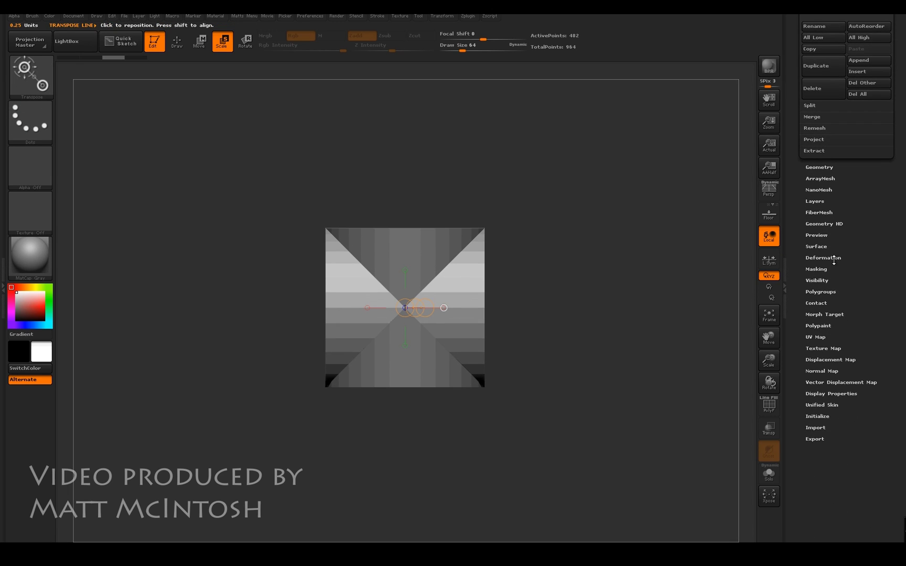
pyautogui.click(822, 258)
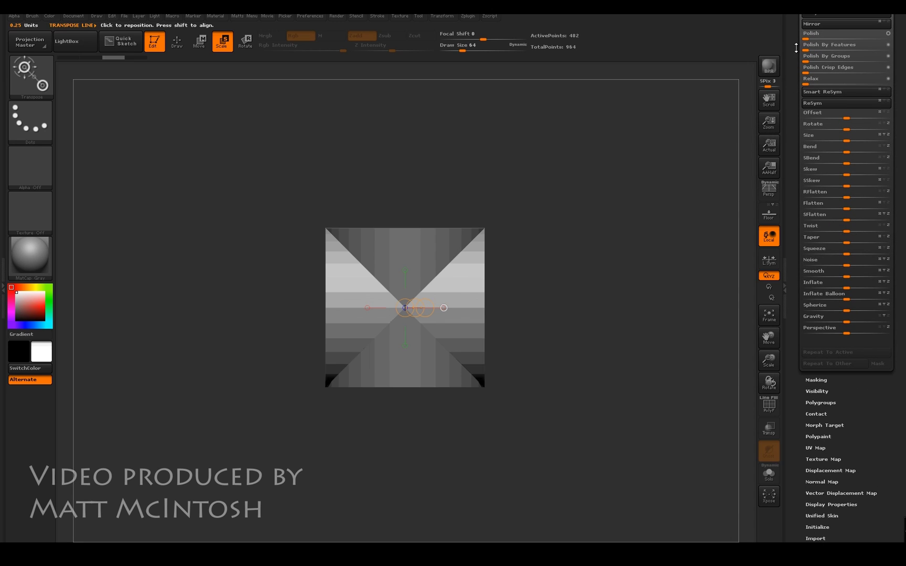
pyautogui.scroll(3, 839, 131)
pyautogui.moveTo(843, 178); pyautogui.dragTo(813, 179)
pyautogui.press('w')
pyautogui.keyDown('alt'); pyautogui.moveTo(369, 308); pyautogui.dragTo(500, 289); pyautogui.keyUp('alt')
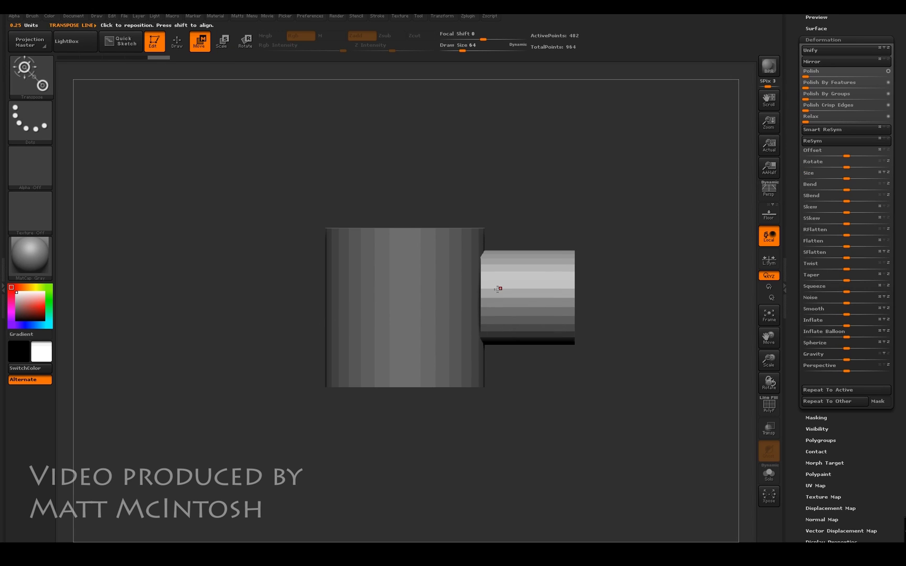
# - Shrink the horizontal cylinder further and stretch it into a long finger projecting from the upper right side of the upright cylinder
pyautogui.moveTo(847, 178); pyautogui.dragTo(801, 183)
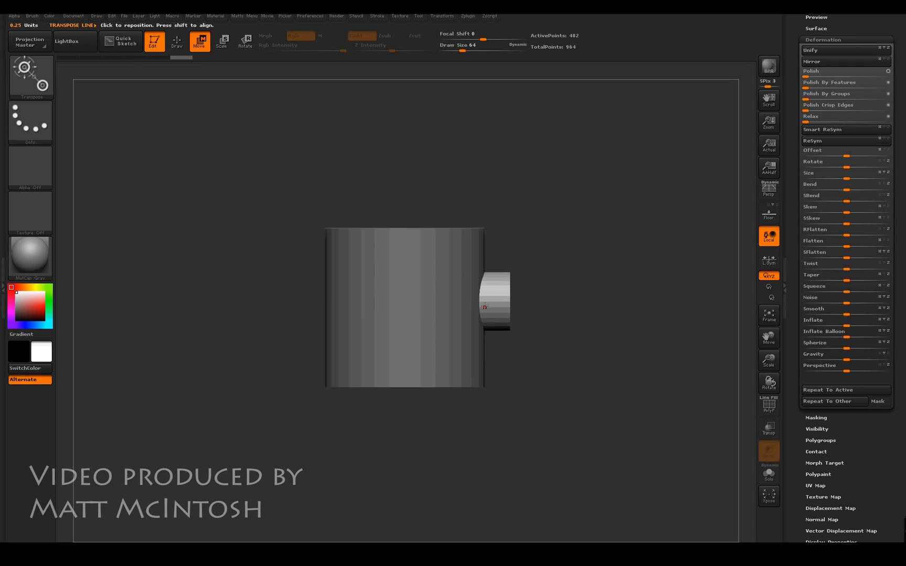
pyautogui.moveTo(485, 306); pyautogui.dragTo(508, 301)
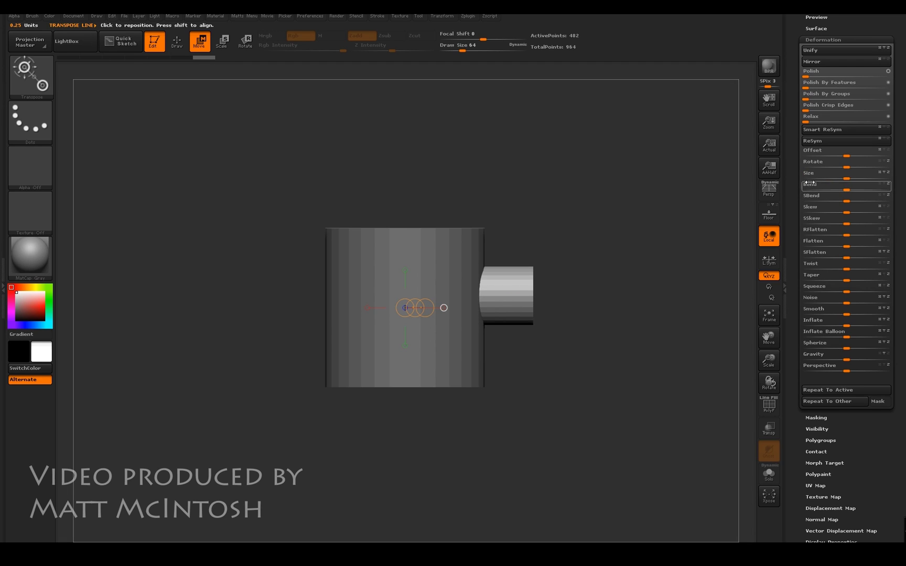
pyautogui.moveTo(810, 180); pyautogui.dragTo(744, 195)
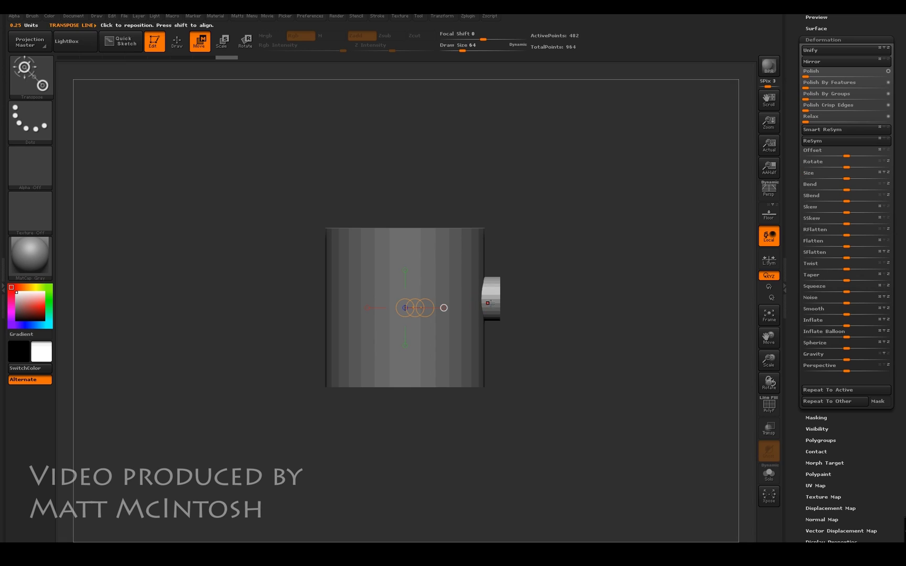
pyautogui.moveTo(489, 303); pyautogui.dragTo(505, 254)
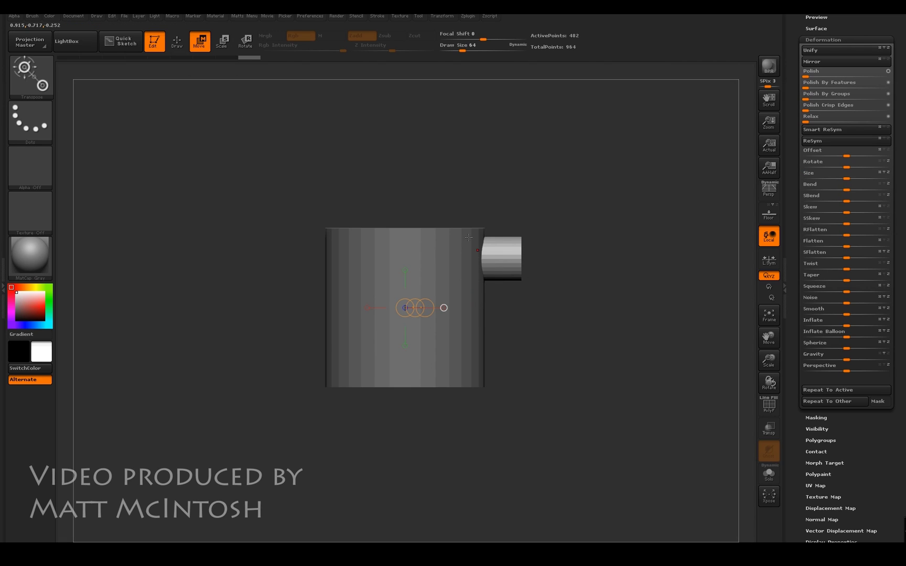
pyautogui.moveTo(483, 258); pyautogui.dragTo(903, 248)
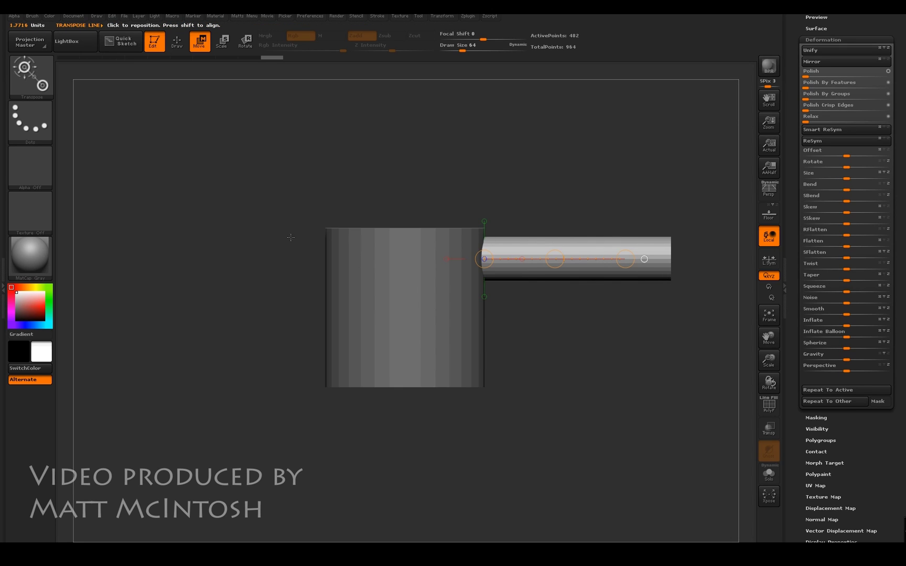
# - Duplicate the finger cylinder twice and space the copies below it along the upright cylinder's side
pyautogui.moveTo(769, 338); pyautogui.dragTo(743, 364)
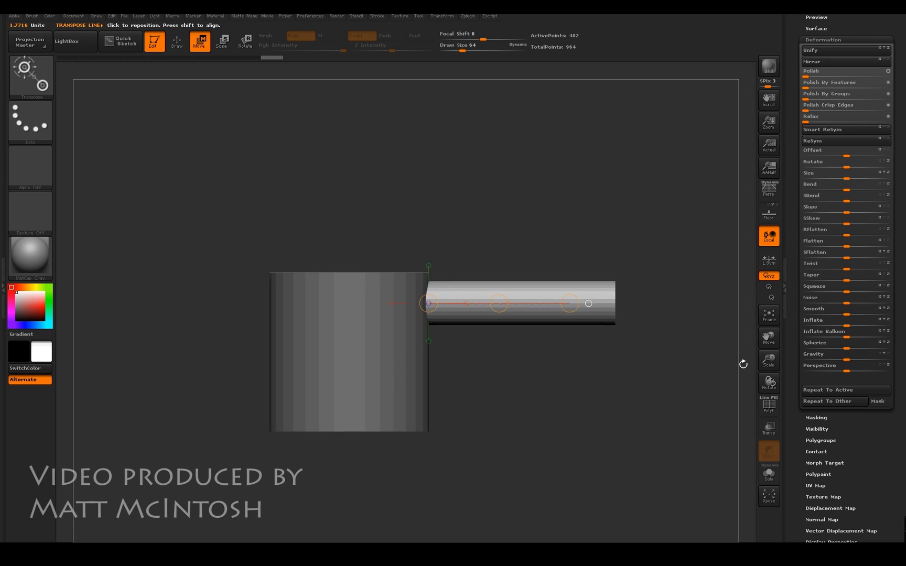
pyautogui.moveTo(795, 100); pyautogui.dragTo(801, 222)
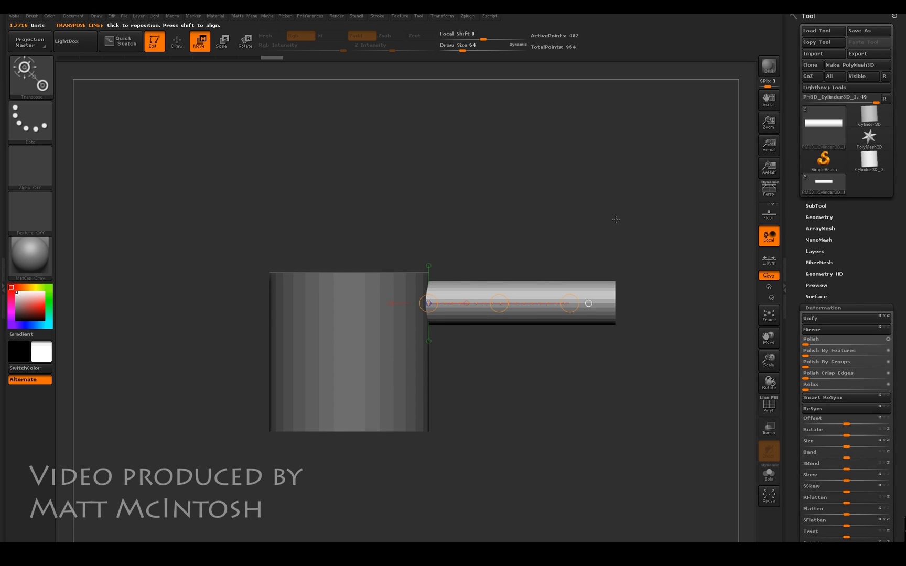
pyautogui.press('1')
pyautogui.click(514, 229)
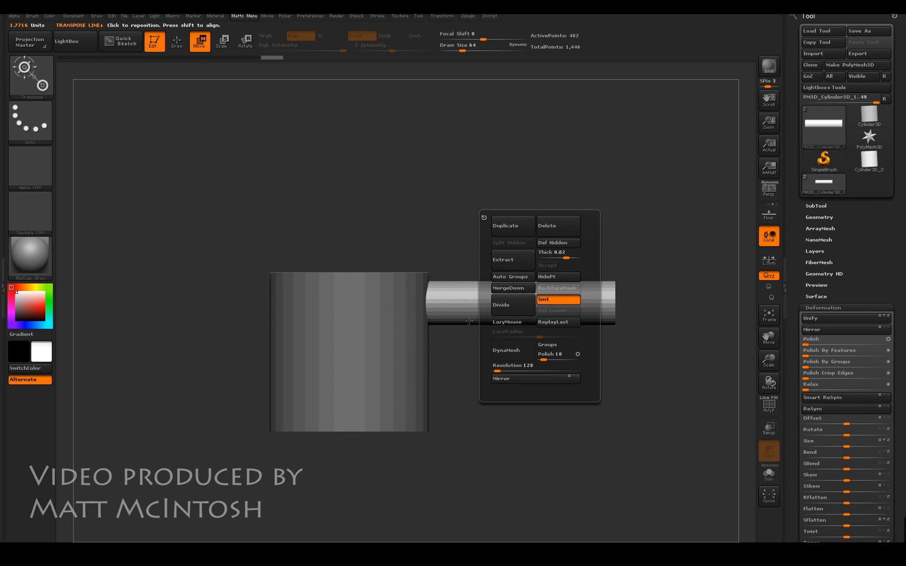
pyautogui.keyDown('ctrl'); pyautogui.moveTo(466, 291); pyautogui.dragTo(489, 345); pyautogui.keyUp('ctrl')
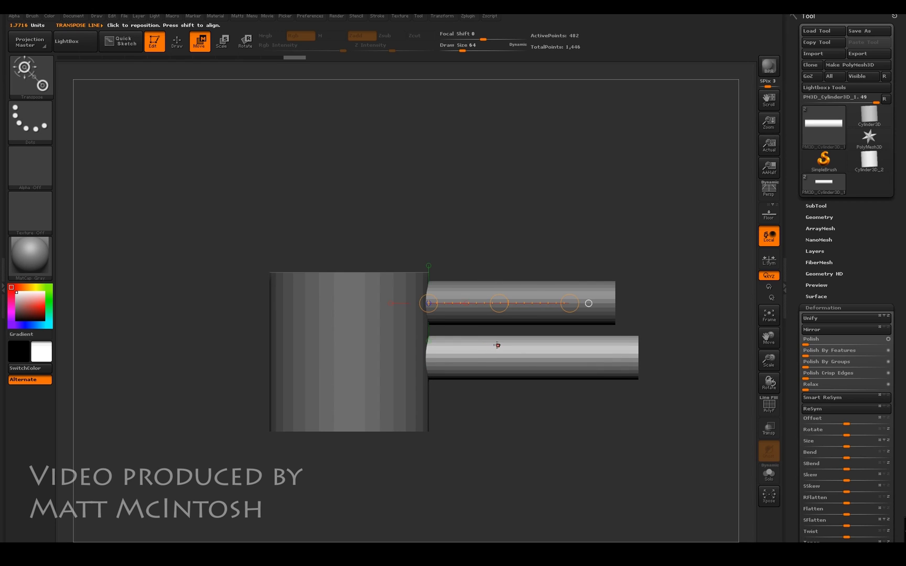
pyautogui.press('space')
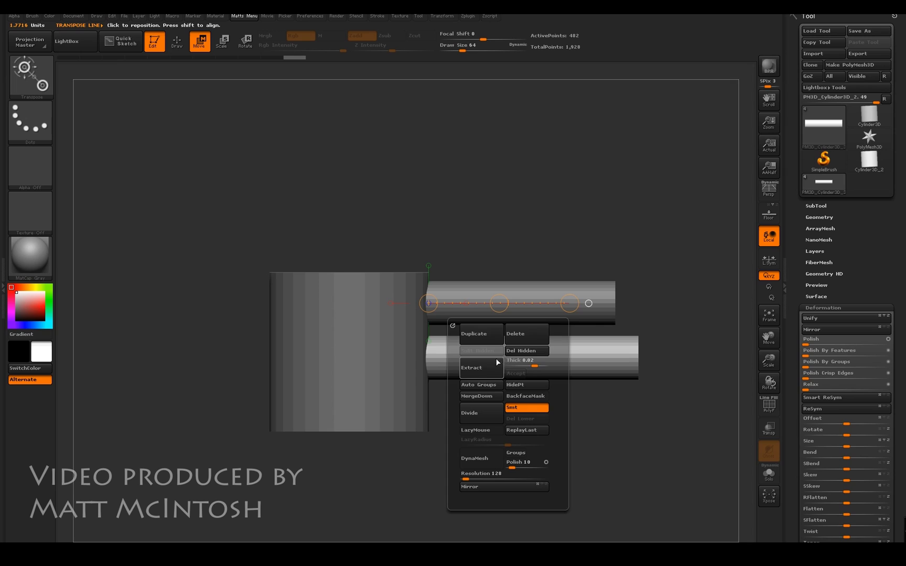
pyautogui.keyDown('ctrl'); pyautogui.moveTo(498, 357); pyautogui.dragTo(492, 405); pyautogui.keyUp('ctrl')
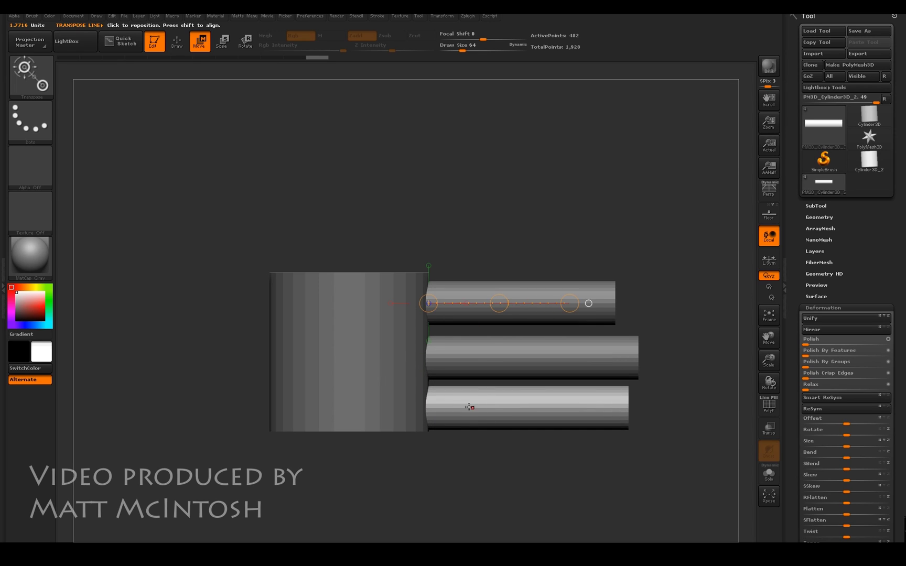
# - Rotate the lowest finger so it angles downward, and move it back against the upright cylinder
pyautogui.press('r')
pyautogui.moveTo(400, 408); pyautogui.dragTo(603, 450)
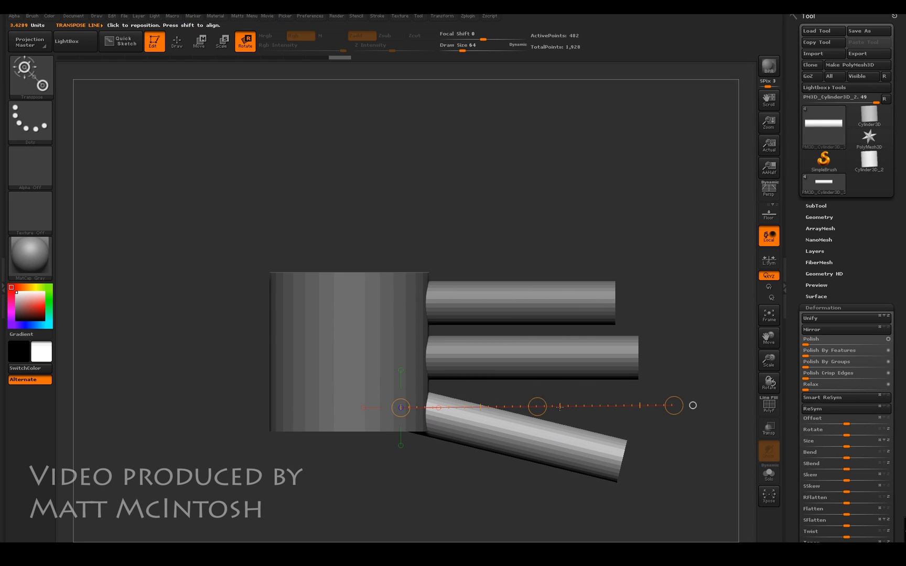
pyautogui.press('w')
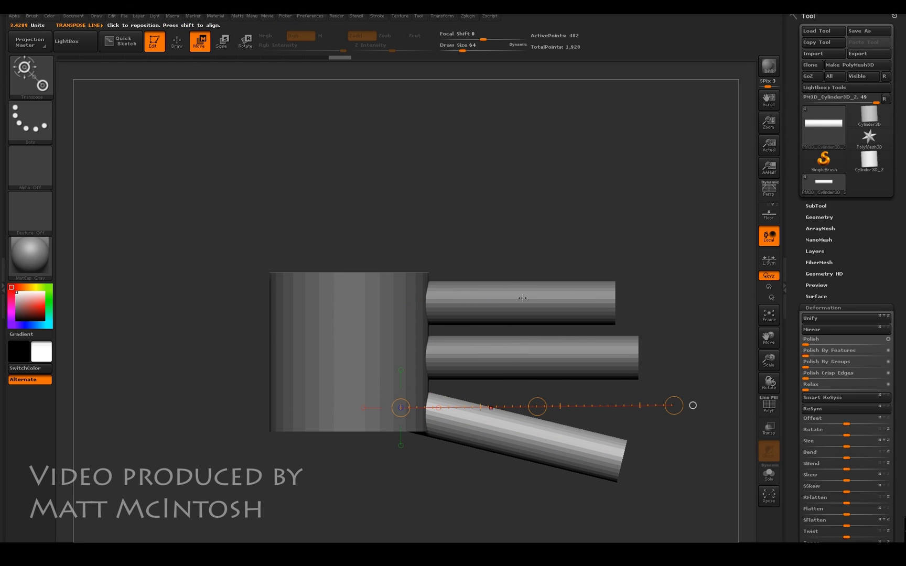
pyautogui.press('space')
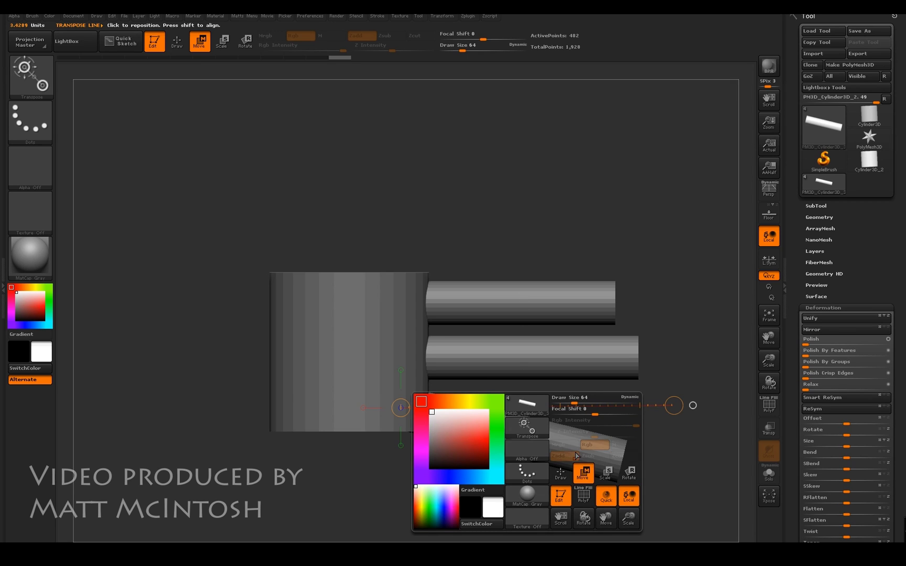
pyautogui.keyDown('alt'); pyautogui.moveTo(541, 441); pyautogui.dragTo(487, 426); pyautogui.keyUp('alt')
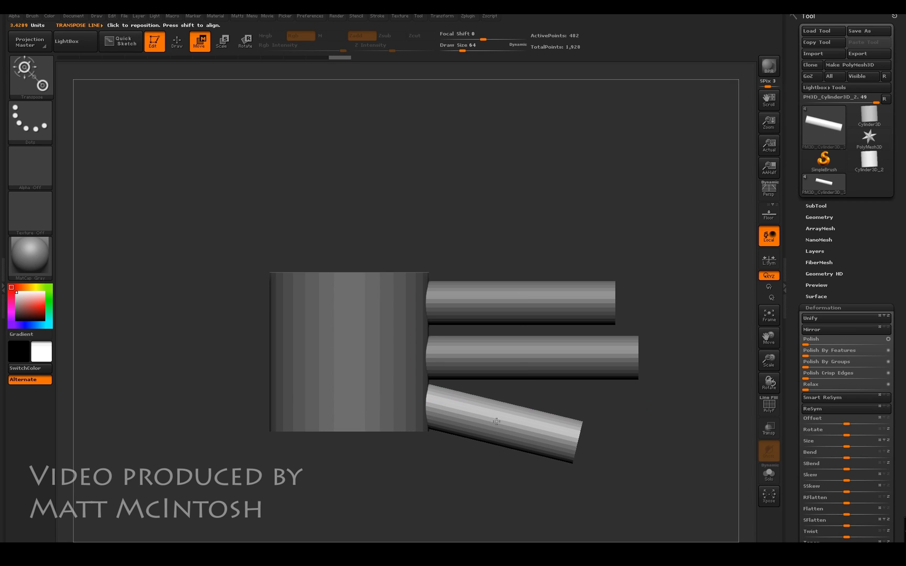
# - Nudge the middle finger slightly up and rotate the top finger so it angles upward
pyautogui.keyDown('alt'); pyautogui.click(523, 358); pyautogui.keyUp('alt')
pyautogui.keyDown('alt'); pyautogui.moveTo(544, 360); pyautogui.dragTo(540, 356); pyautogui.keyUp('alt')
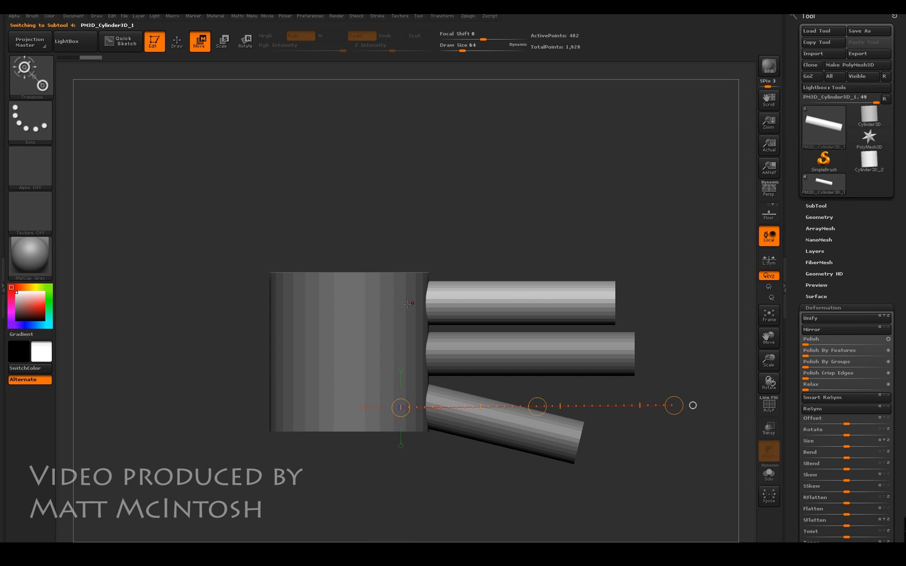
pyautogui.press('r')
pyautogui.moveTo(412, 303)
pyautogui.mouseDown()
pyautogui.moveTo(675, 292)
pyautogui.moveTo(637, 235)
pyautogui.moveTo(695, 303)
pyautogui.moveTo(659, 238)
pyautogui.moveTo(667, 244)
pyautogui.mouseUp()
# - Merge the upright cylinder and all three finger subtools down into a single subtool
pyautogui.moveTo(663, 350); pyautogui.dragTo(657, 325)
pyautogui.click(824, 207)
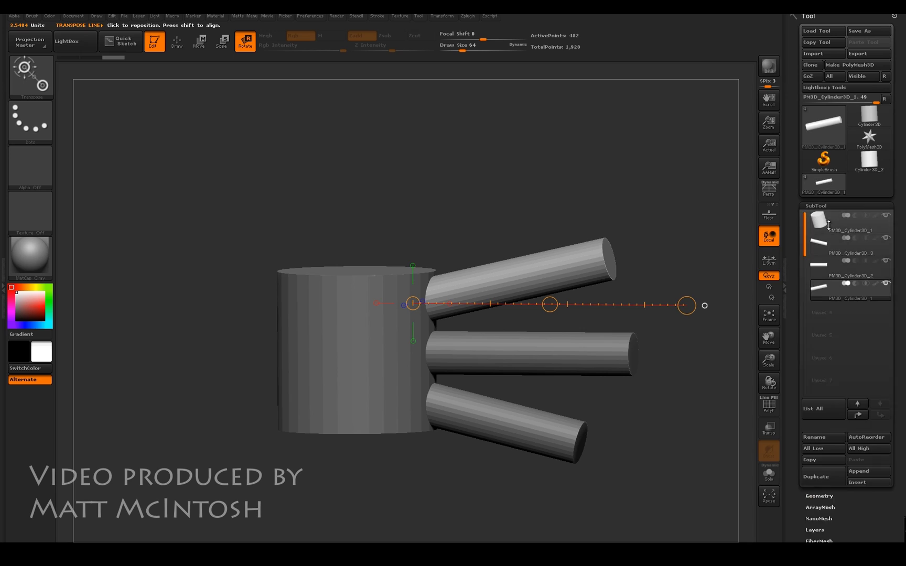
pyautogui.click(820, 208)
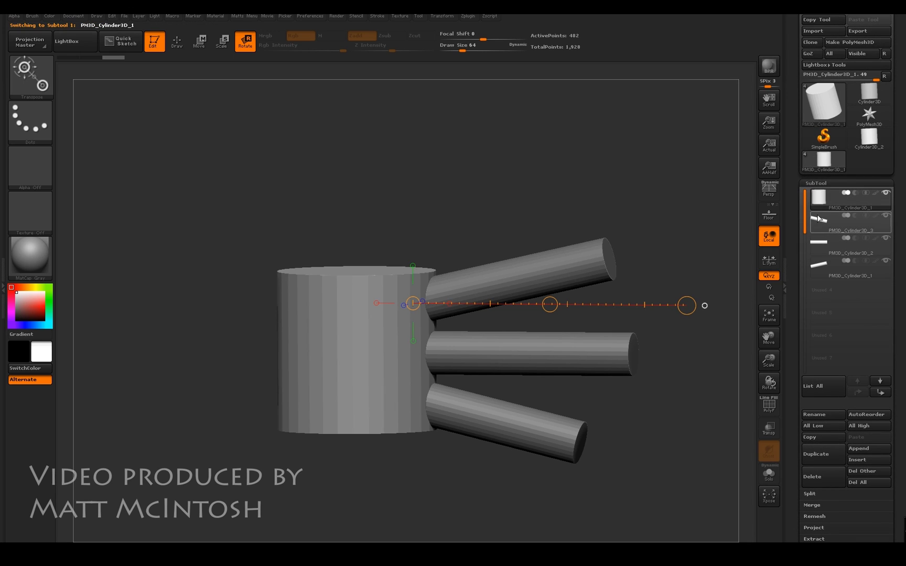
pyautogui.press('space')
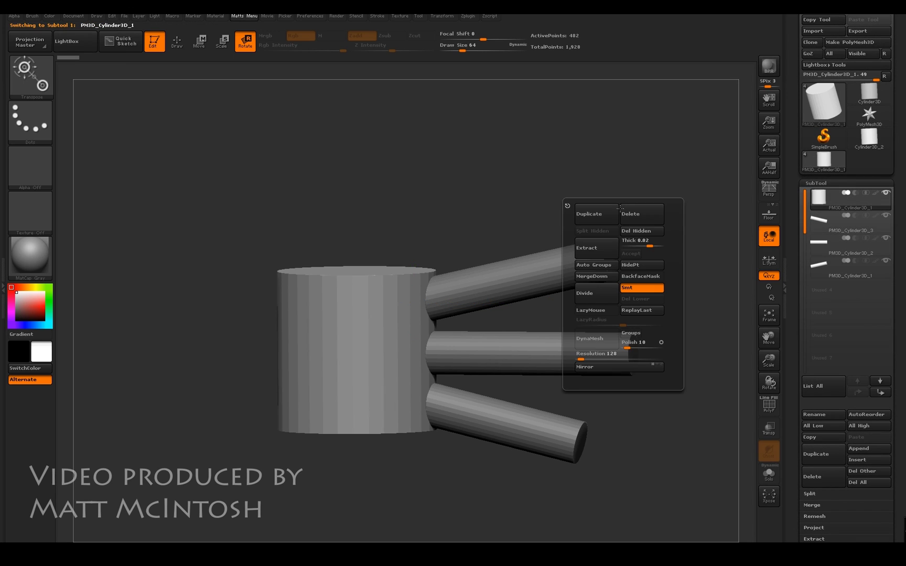
pyautogui.click(602, 278)
pyautogui.click(562, 295)
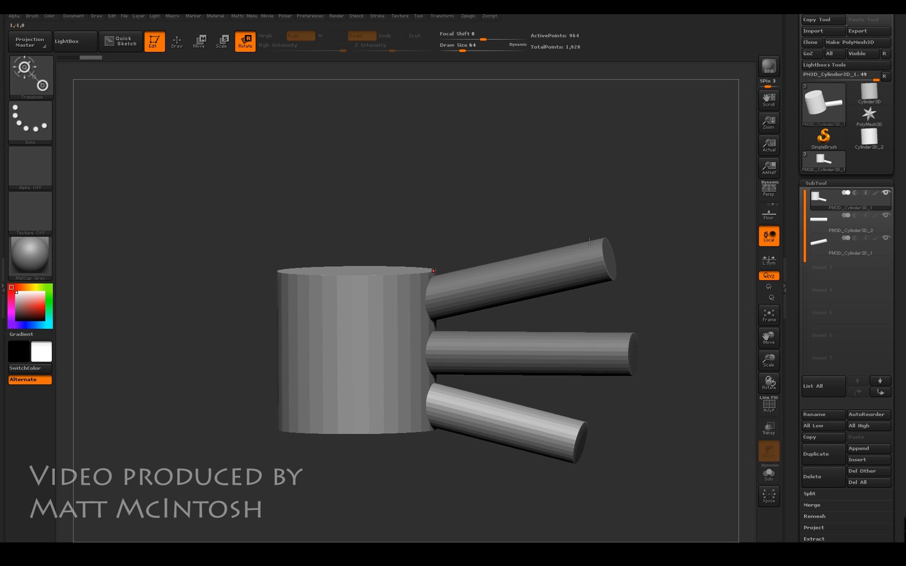
pyautogui.press('space')
pyautogui.click(566, 313)
pyautogui.press('space')
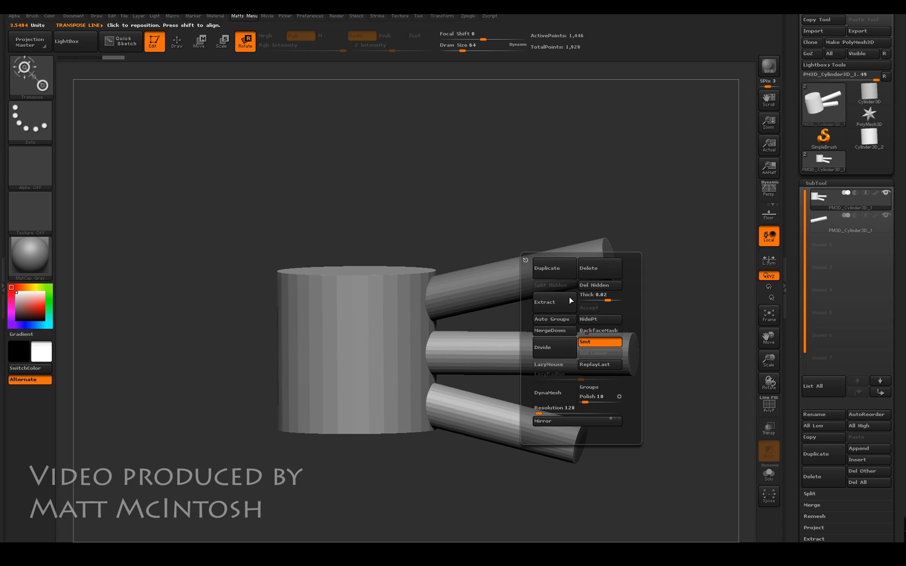
pyautogui.click(549, 332)
# - Return to Draw mode and subdivide the merged mesh
pyautogui.moveTo(606, 231)
pyautogui.mouseDown()
pyautogui.moveTo(614, 218)
pyautogui.moveTo(628, 241)
pyautogui.mouseUp()
pyautogui.press('q')
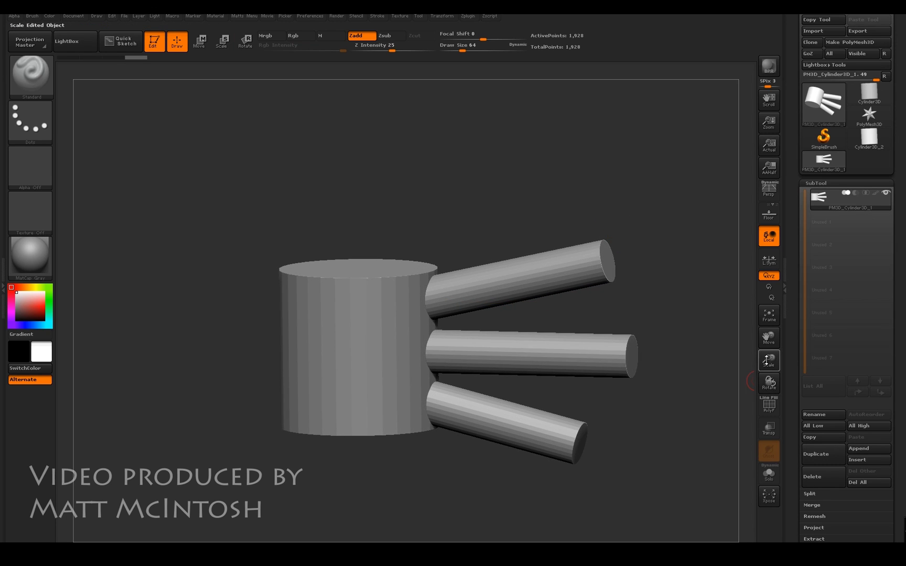
pyautogui.moveTo(767, 361); pyautogui.dragTo(770, 341)
pyautogui.moveTo(545, 180); pyautogui.dragTo(554, 183)
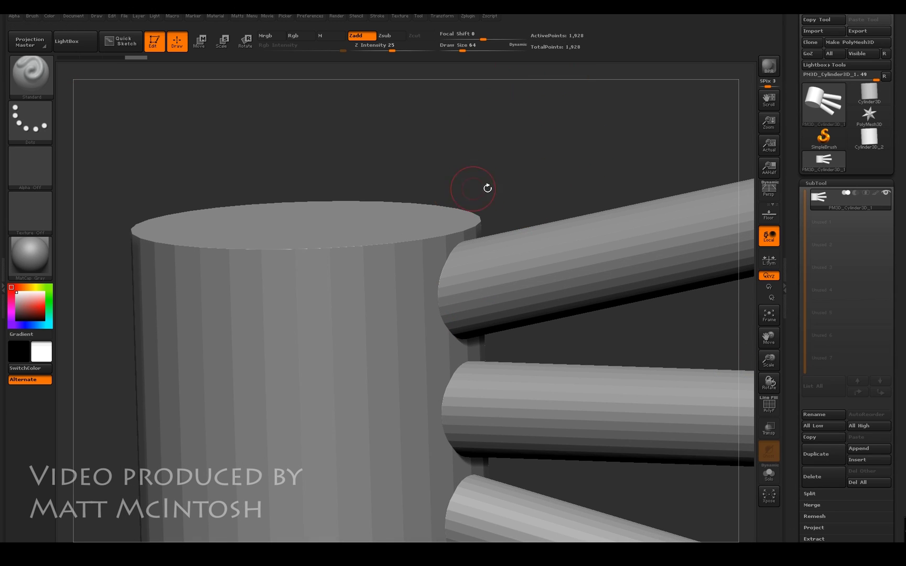
pyautogui.hotkey('ctrl', 'd')
pyautogui.hotkey('ctrl', 'd')
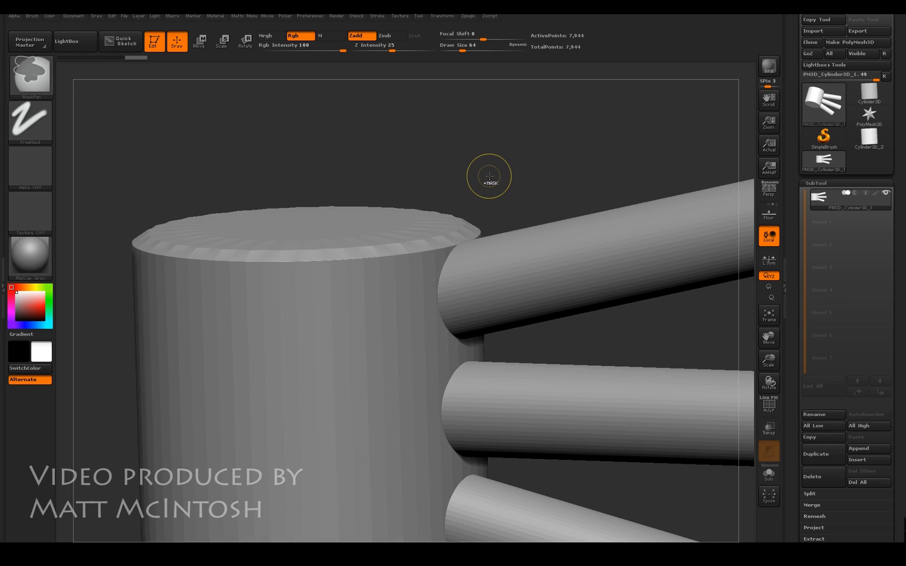
# - Subdivide the merged mesh further and set up the Clay brush with a draw size of 156 and a Z intensity of 5
pyautogui.hotkey('ctrl', 'd')
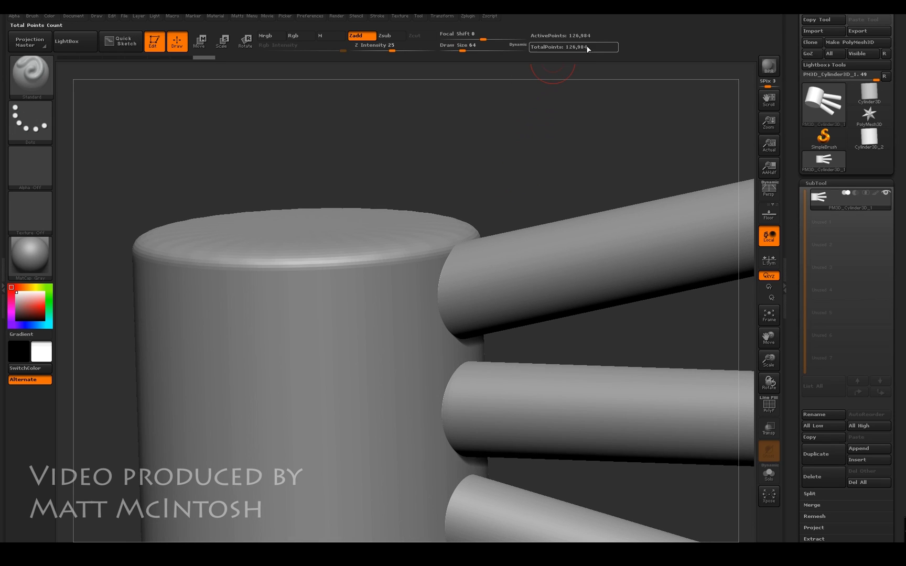
pyautogui.press('b')
pyautogui.press('c')
pyautogui.press('l')
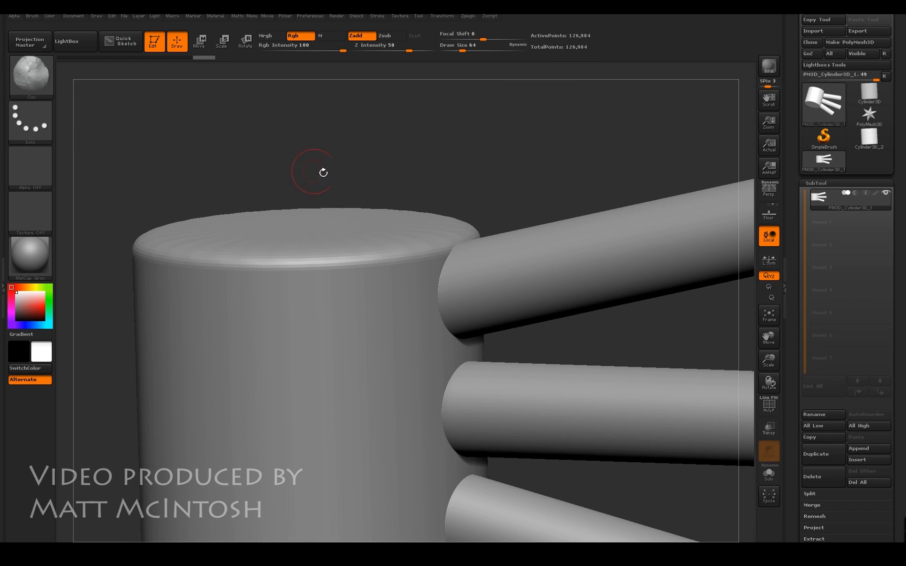
pyautogui.moveTo(540, 181); pyautogui.dragTo(434, 319)
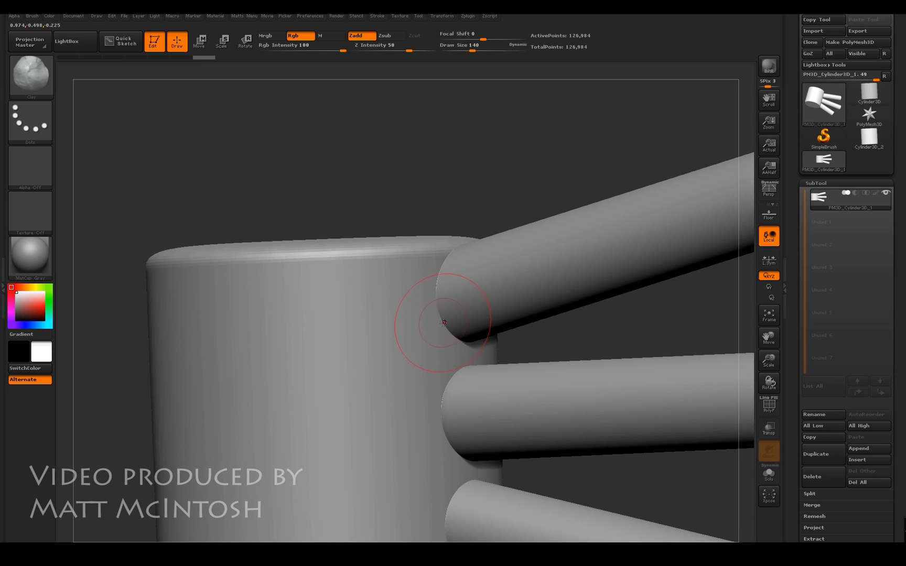
pyautogui.moveTo(392, 51); pyautogui.dragTo(391, 49)
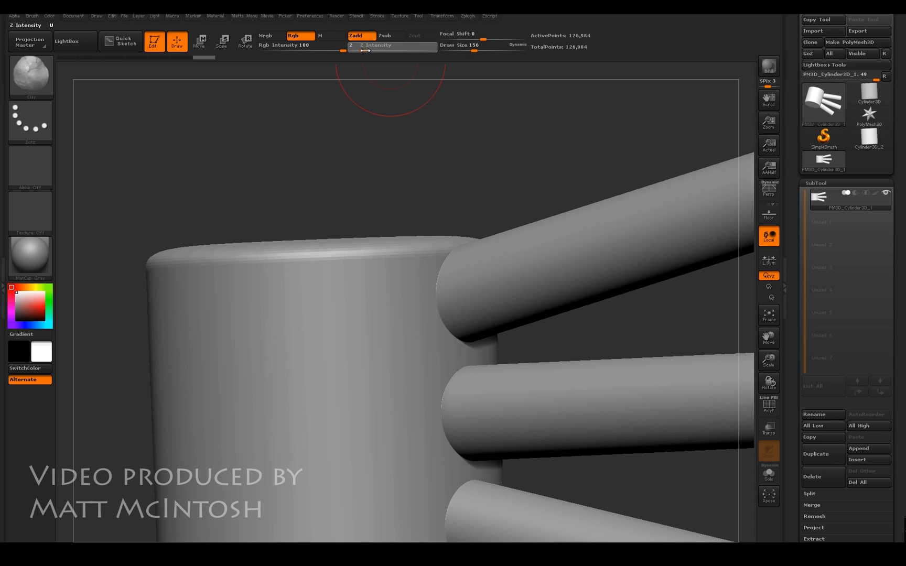
# - Build up clay around the base of the top finger to blend it into the upright cylinder
pyautogui.moveTo(437, 296)
pyautogui.mouseDown()
pyautogui.moveTo(438, 255)
pyautogui.moveTo(455, 332)
pyautogui.mouseUp()
pyautogui.moveTo(431, 262)
pyautogui.mouseDown()
pyautogui.moveTo(453, 336)
pyautogui.moveTo(435, 270)
pyautogui.mouseUp()
pyautogui.moveTo(456, 337); pyautogui.dragTo(438, 275)
pyautogui.moveTo(574, 169); pyautogui.dragTo(507, 170)
pyautogui.moveTo(453, 337)
pyautogui.mouseDown()
pyautogui.moveTo(455, 289)
pyautogui.moveTo(454, 336)
pyautogui.moveTo(469, 269)
pyautogui.moveTo(452, 333)
pyautogui.mouseUp()
pyautogui.moveTo(455, 228)
pyautogui.mouseDown()
pyautogui.moveTo(507, 249)
pyautogui.moveTo(507, 263)
pyautogui.mouseUp()
pyautogui.moveTo(452, 241)
pyautogui.mouseDown()
pyautogui.moveTo(478, 273)
pyautogui.moveTo(414, 223)
pyautogui.moveTo(472, 265)
pyautogui.mouseUp()
pyautogui.moveTo(416, 220); pyautogui.dragTo(469, 271)
pyautogui.moveTo(343, 230)
pyautogui.mouseDown()
pyautogui.moveTo(438, 235)
pyautogui.moveTo(405, 232)
pyautogui.mouseUp()
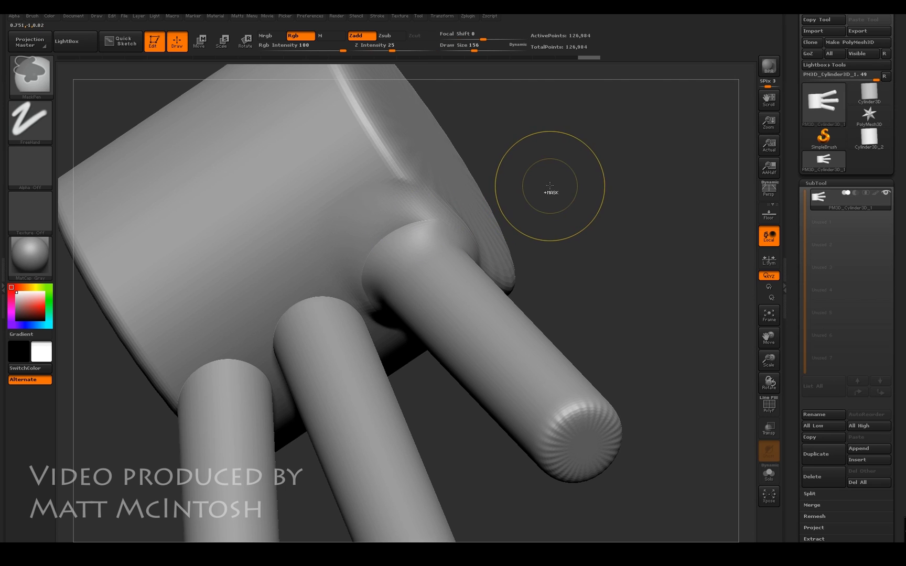
pyautogui.moveTo(561, 183)
pyautogui.mouseDown()
pyautogui.moveTo(606, 168)
pyautogui.moveTo(577, 215)
pyautogui.moveTo(587, 177)
pyautogui.moveTo(566, 214)
pyautogui.moveTo(560, 255)
pyautogui.mouseUp()
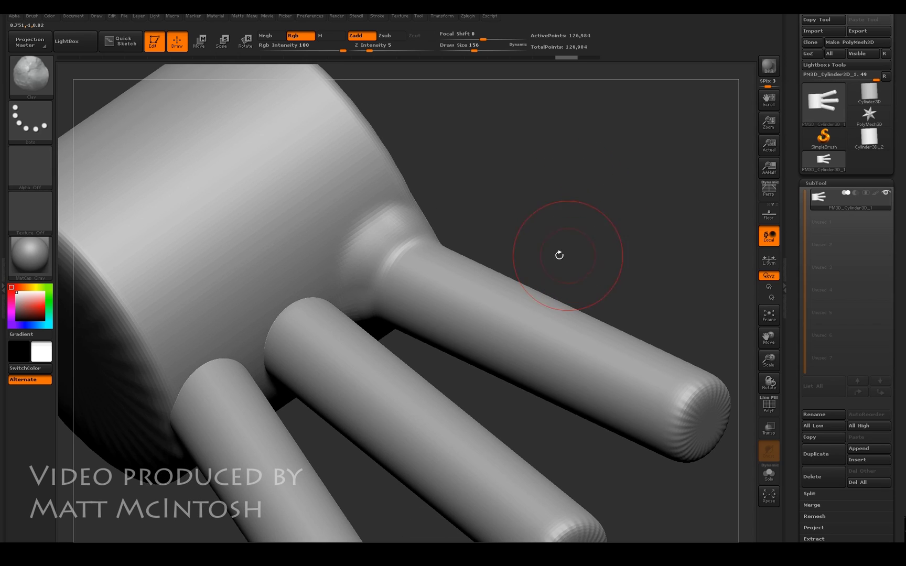
# - Try to convert the mesh to DynaMesh without freezing its subdivision levels
pyautogui.press('m')
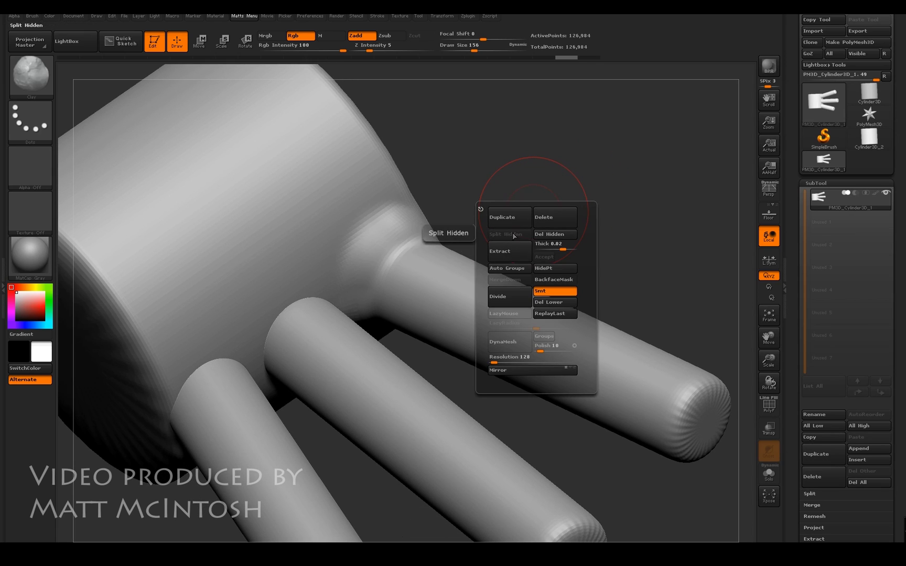
pyautogui.click(512, 347)
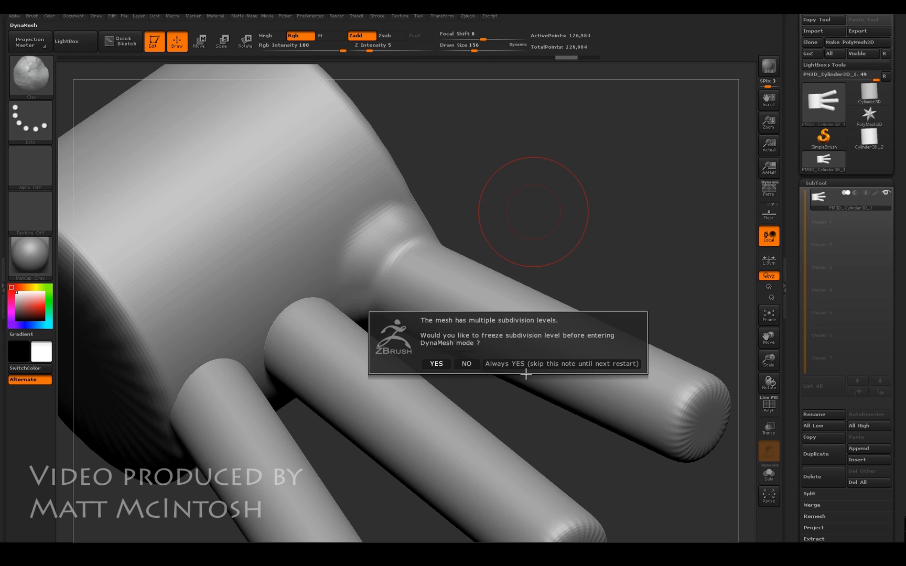
pyautogui.click(462, 364)
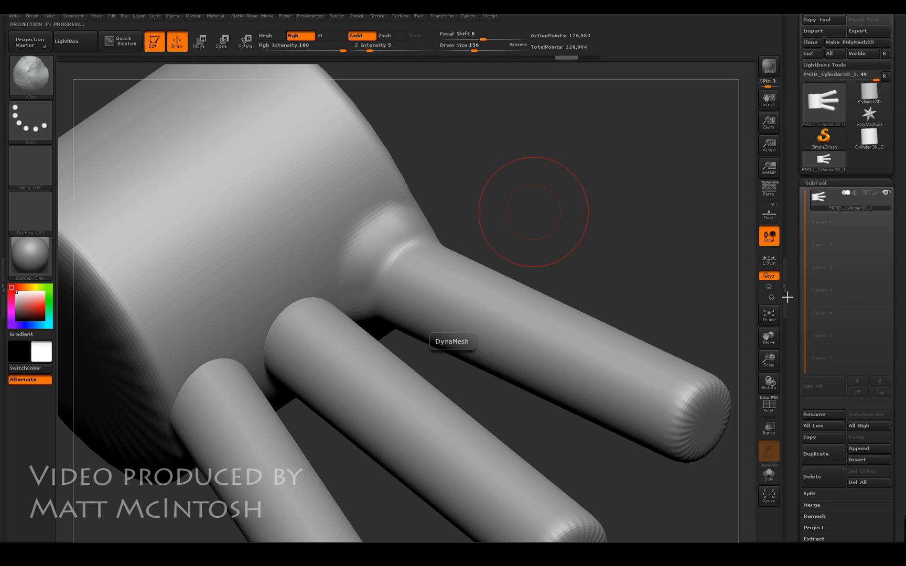
pyautogui.hotkey('ctrl', 'z')
# - Delete the mesh's lower subdivision levels and convert it to a DynaMesh at resolution 240 with Project enabled
pyautogui.scroll(-7, 818, 220)
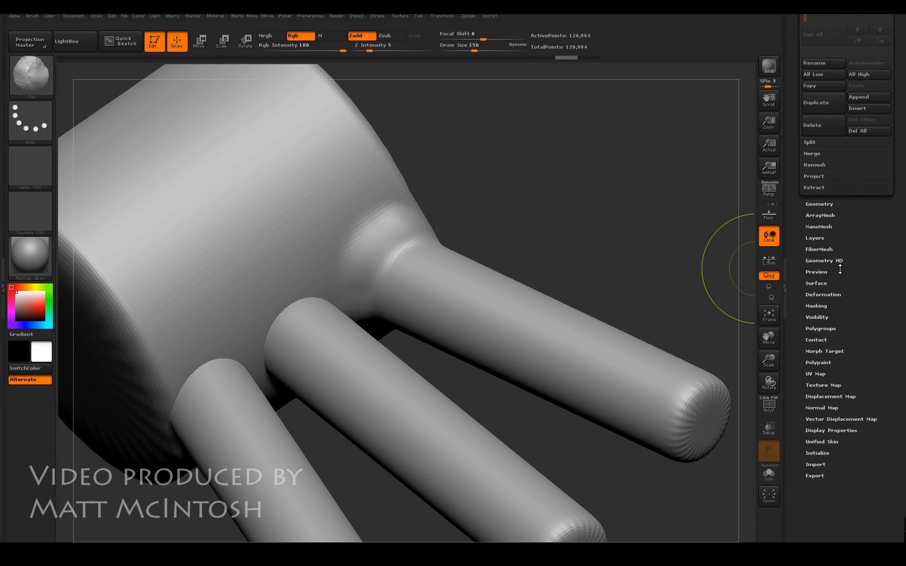
pyautogui.click(819, 195)
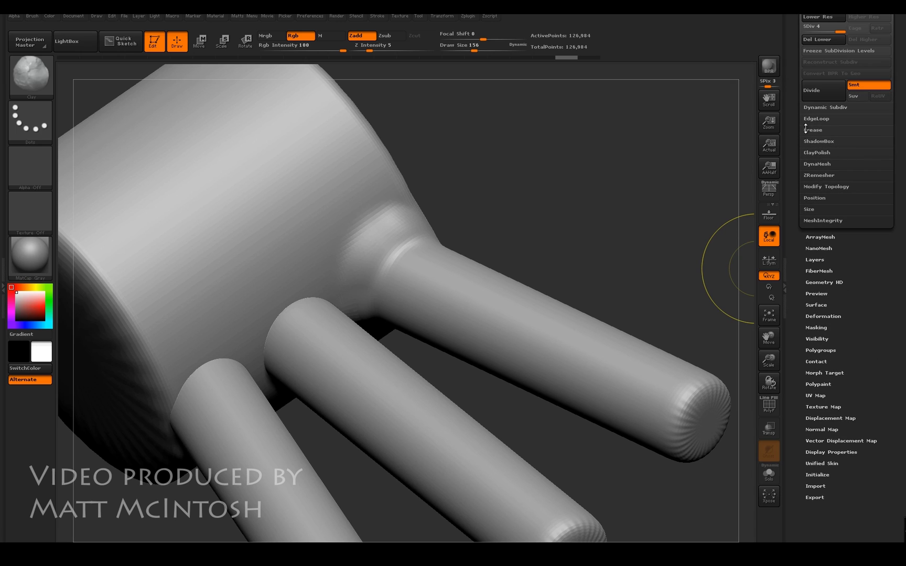
pyautogui.moveTo(795, 37); pyautogui.dragTo(795, 93)
pyautogui.click(822, 97)
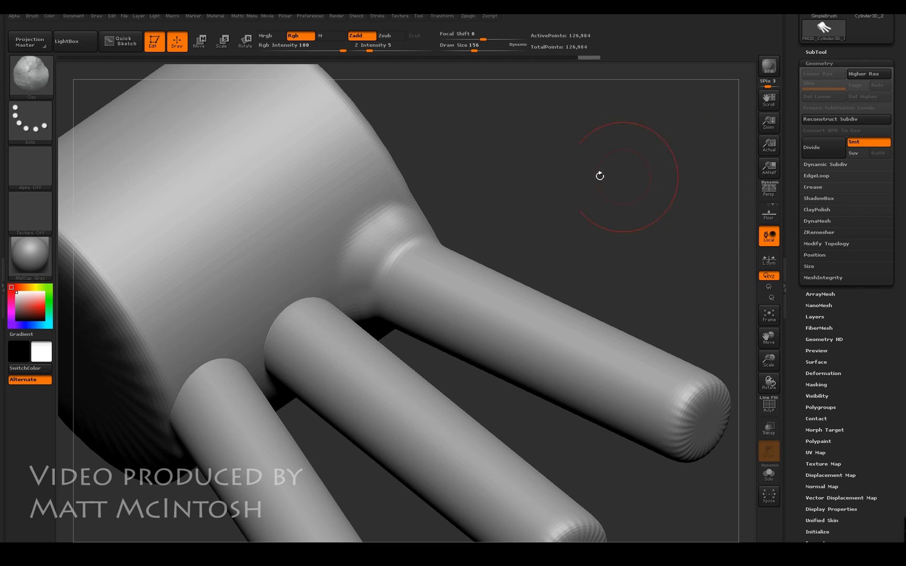
pyautogui.moveTo(564, 187); pyautogui.dragTo(721, 202)
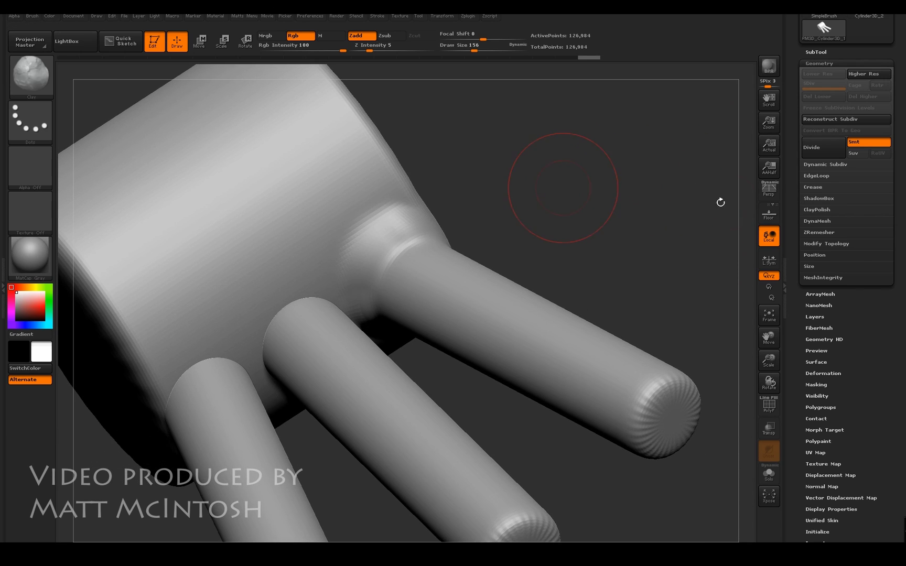
pyautogui.click(816, 221)
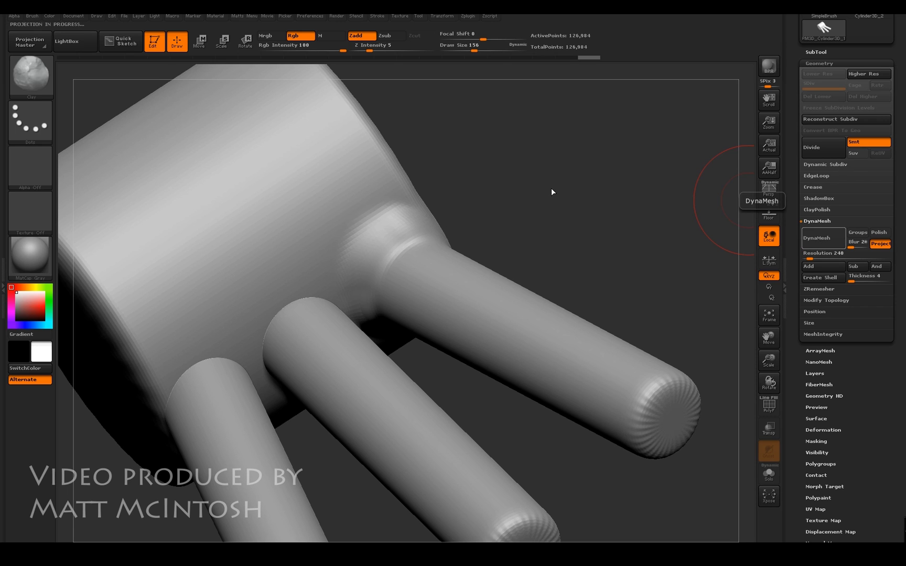
# - Smooth the seams where all three fingers join the upright cylinder, on both sides of the hand
pyautogui.moveTo(581, 208); pyautogui.dragTo(569, 231)
pyautogui.keyDown('shift'); pyautogui.moveTo(273, 304); pyautogui.dragTo(312, 290); pyautogui.keyUp('shift')
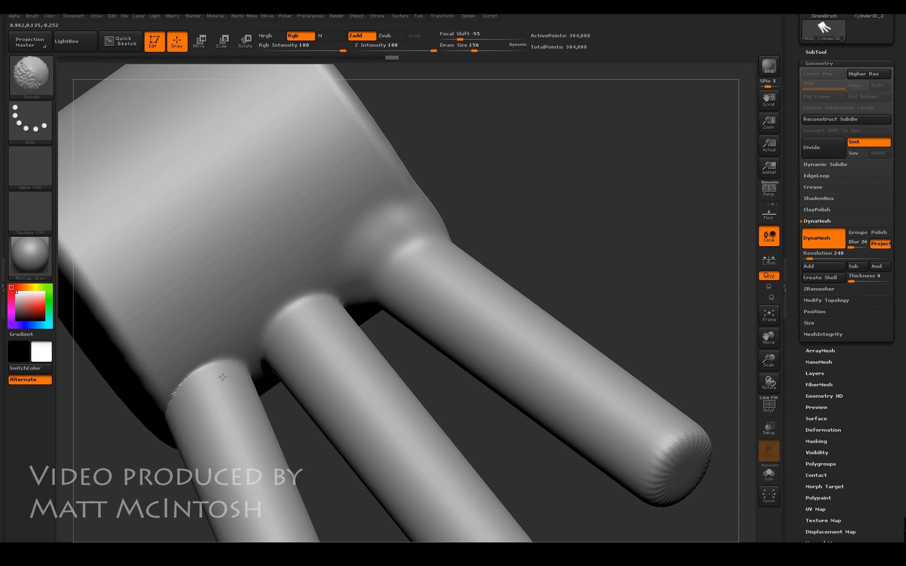
pyautogui.moveTo(603, 291)
pyautogui.mouseDown()
pyautogui.moveTo(530, 210)
pyautogui.moveTo(461, 220)
pyautogui.mouseUp()
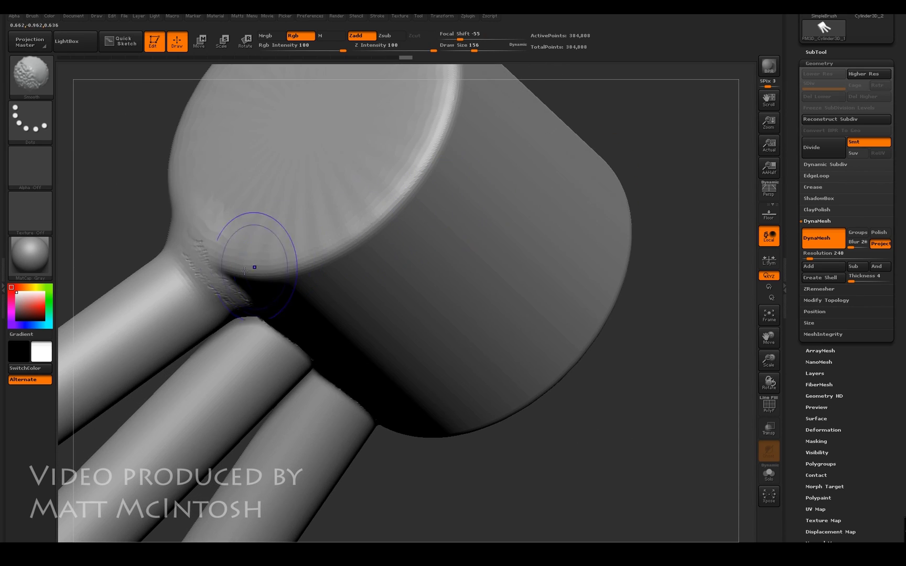
pyautogui.moveTo(209, 290)
pyautogui.keyDown('shift'); pyautogui.mouseDown()
pyautogui.moveTo(200, 279)
pyautogui.moveTo(225, 293)
pyautogui.mouseUp(); pyautogui.keyUp('shift')
pyautogui.moveTo(595, 470); pyautogui.dragTo(593, 367)
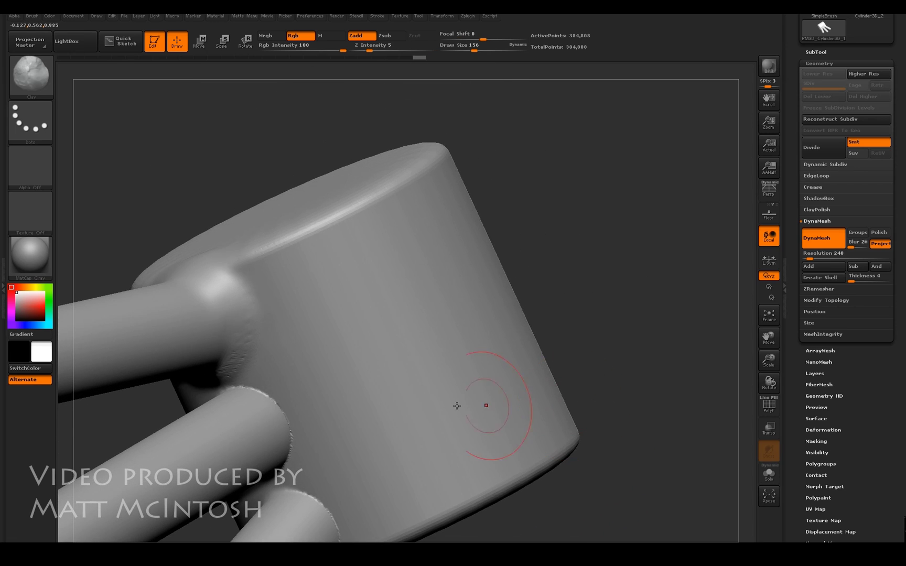
pyautogui.moveTo(255, 429)
pyautogui.keyDown('shift'); pyautogui.mouseDown()
pyautogui.moveTo(269, 449)
pyautogui.moveTo(267, 418)
pyautogui.mouseUp(); pyautogui.keyUp('shift')
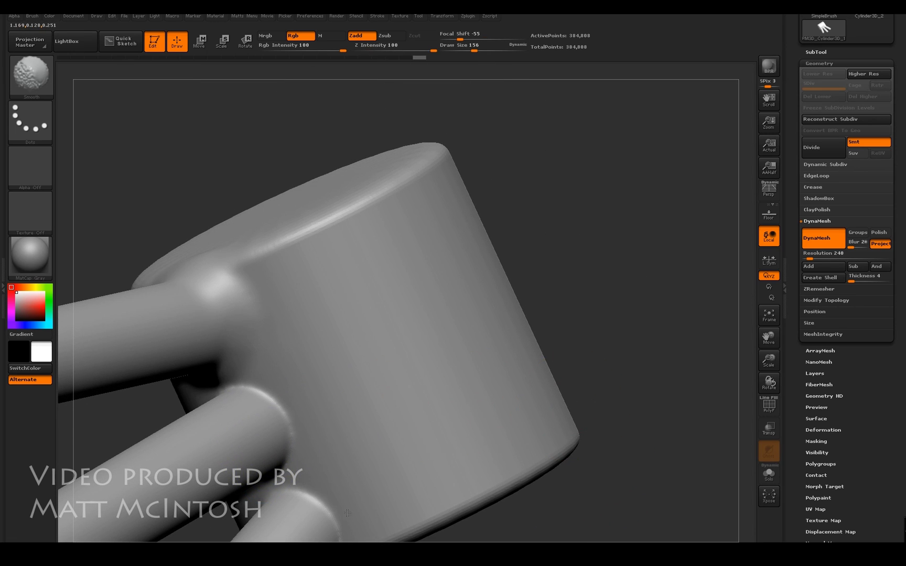
pyautogui.moveTo(644, 229); pyautogui.dragTo(647, 242)
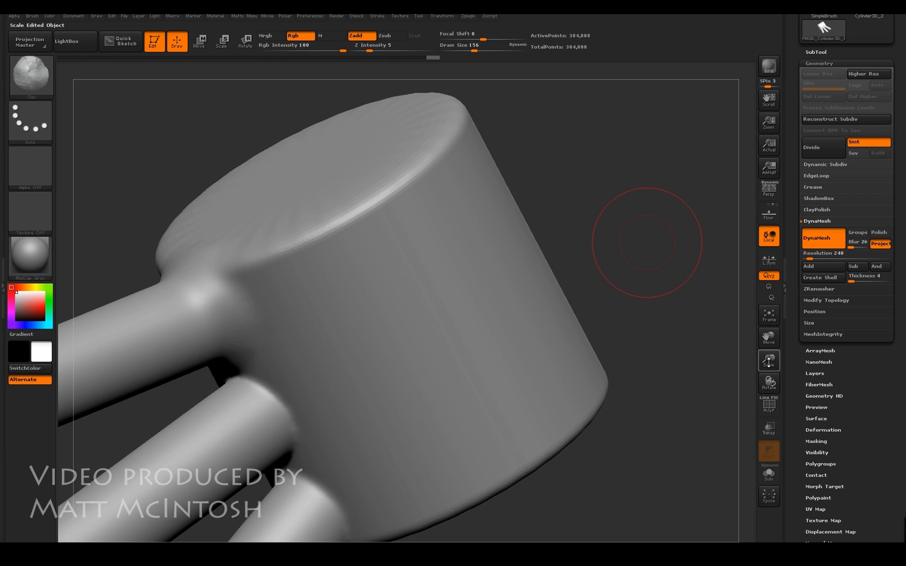
pyautogui.moveTo(768, 362); pyautogui.dragTo(750, 310)
pyautogui.moveTo(665, 284); pyautogui.dragTo(511, 333)
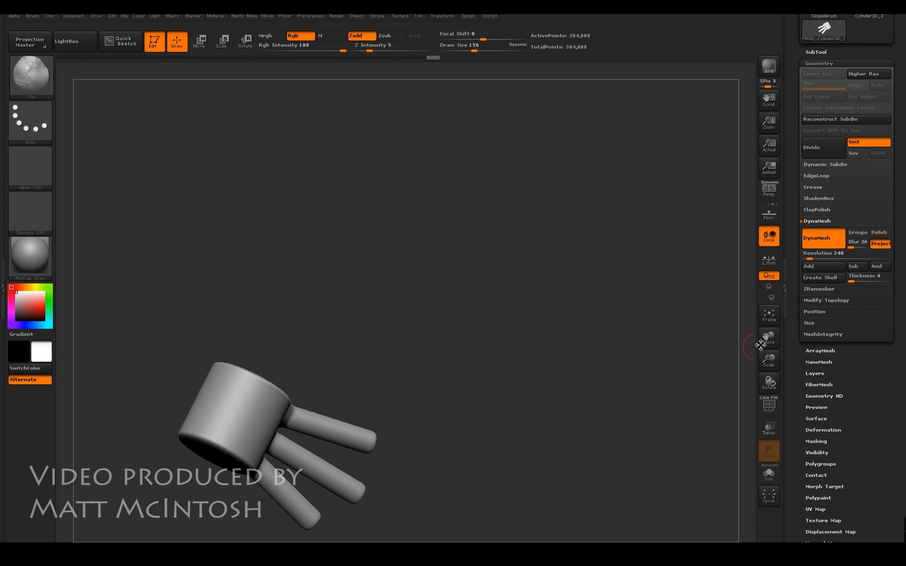